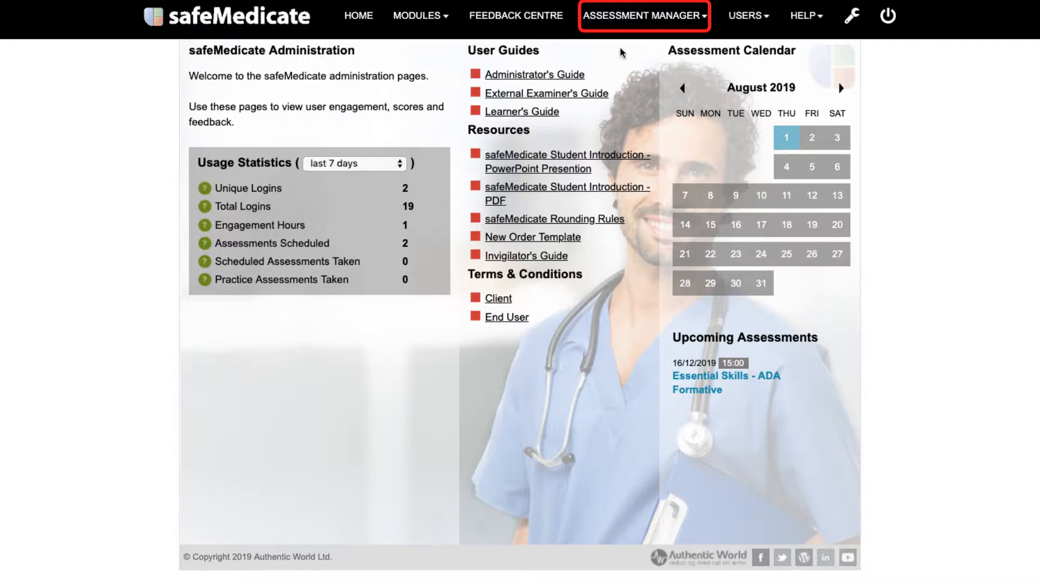
From Assessment Manager, start a booking and select Healthcare Numeracy Assessment
click(635, 23)
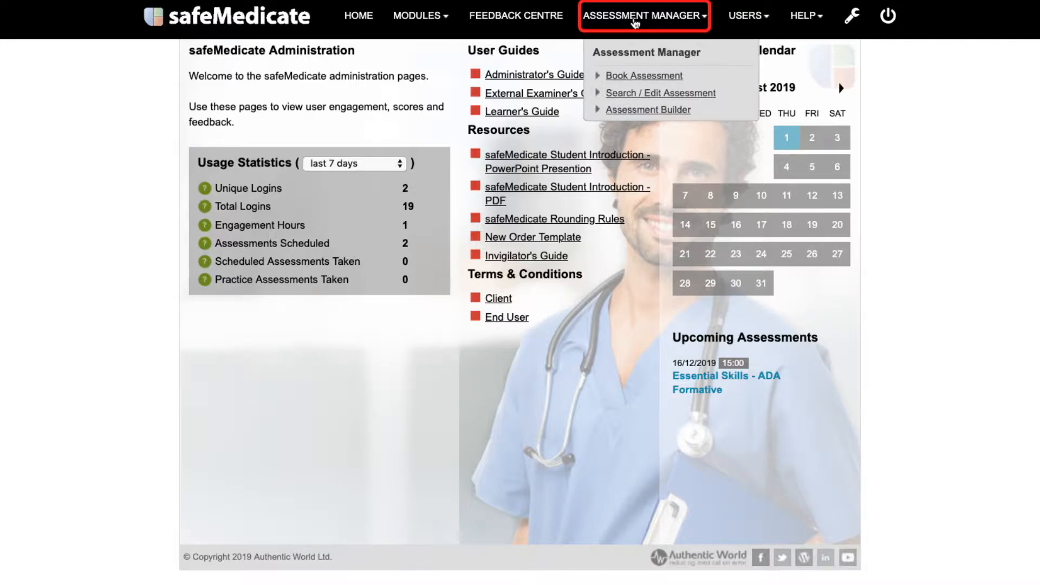
click(642, 77)
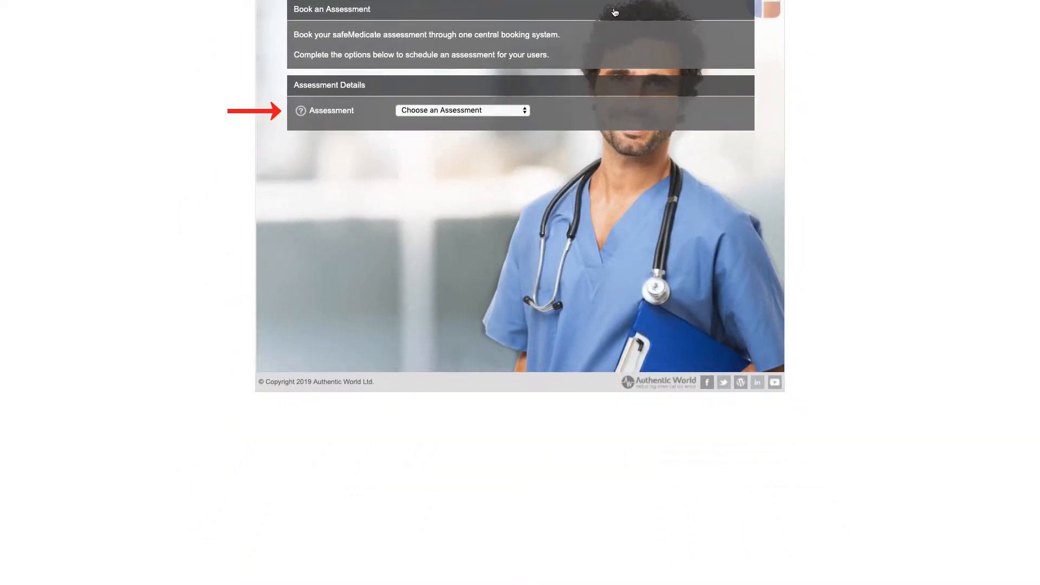
click(518, 113)
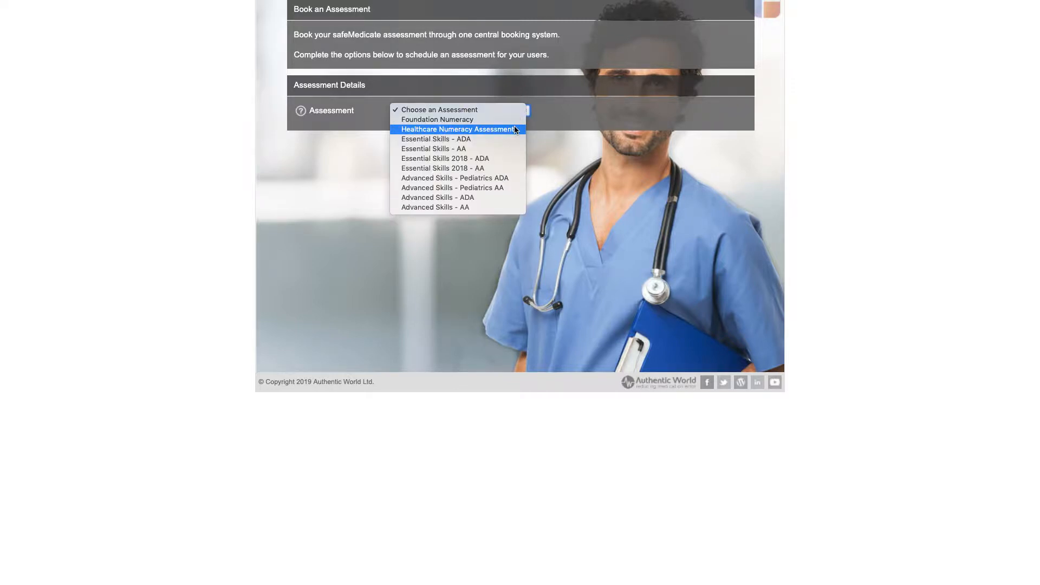
click(515, 129)
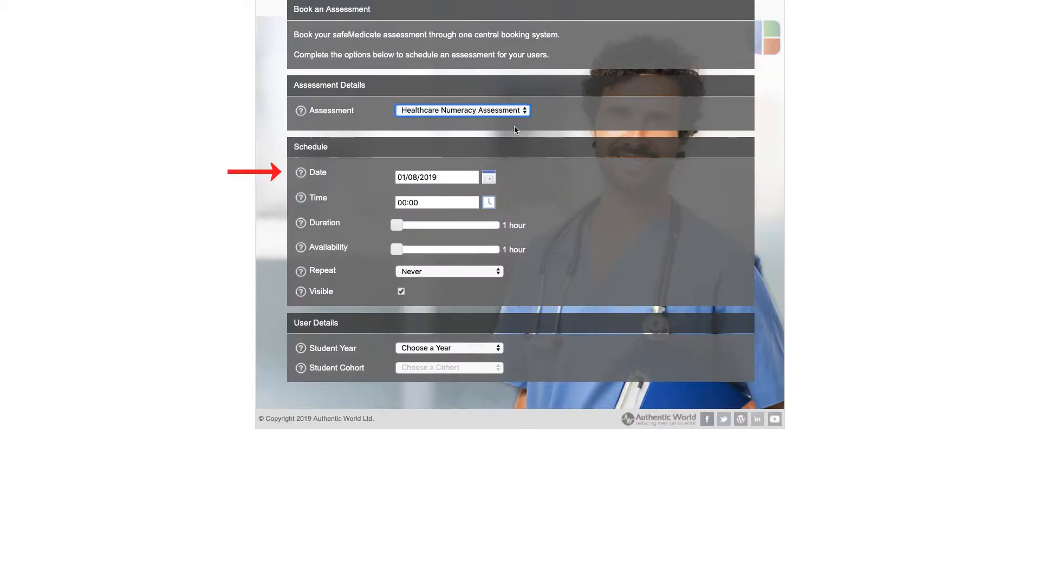
Keep the booking date at 01/08/2019 and set the start time to 09:00
click(490, 176)
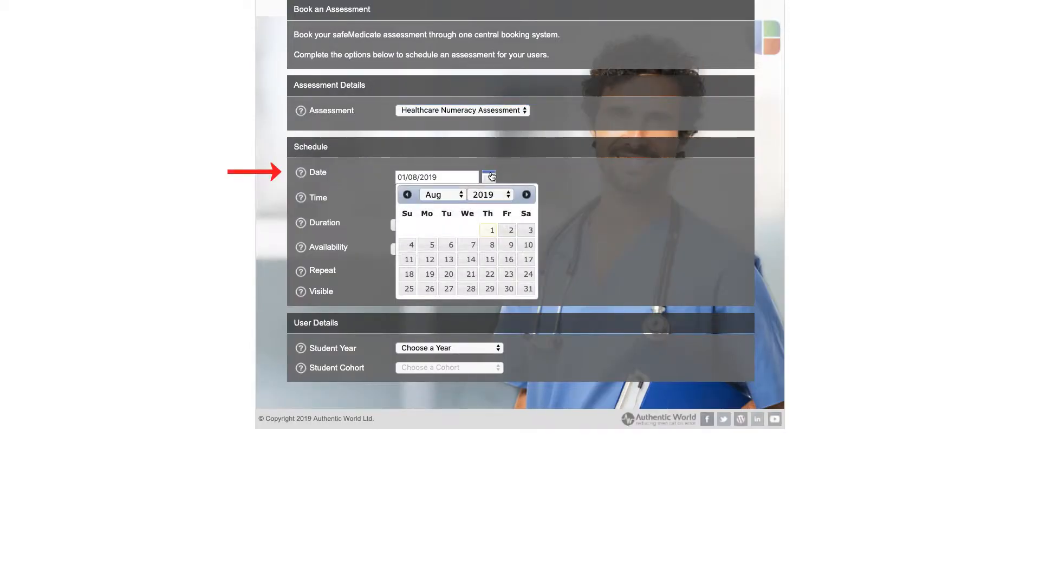
click(489, 177)
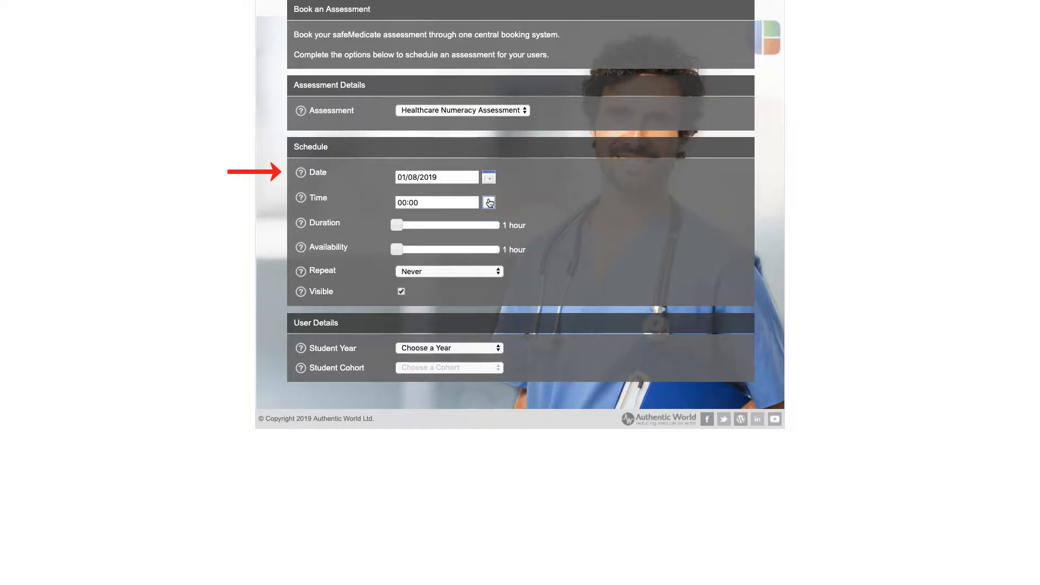
click(489, 203)
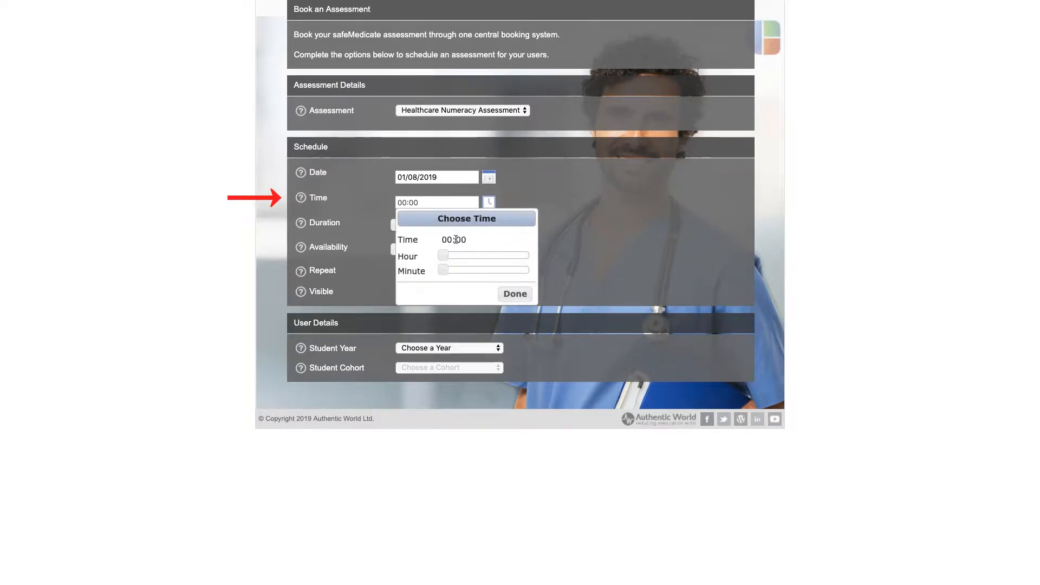
drag(443, 256, 480, 257)
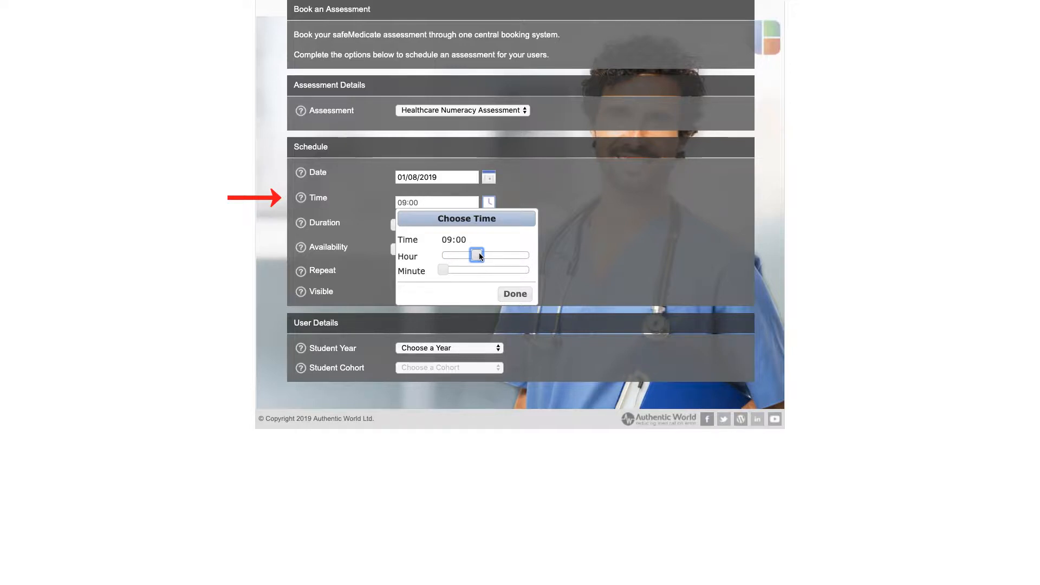
click(515, 294)
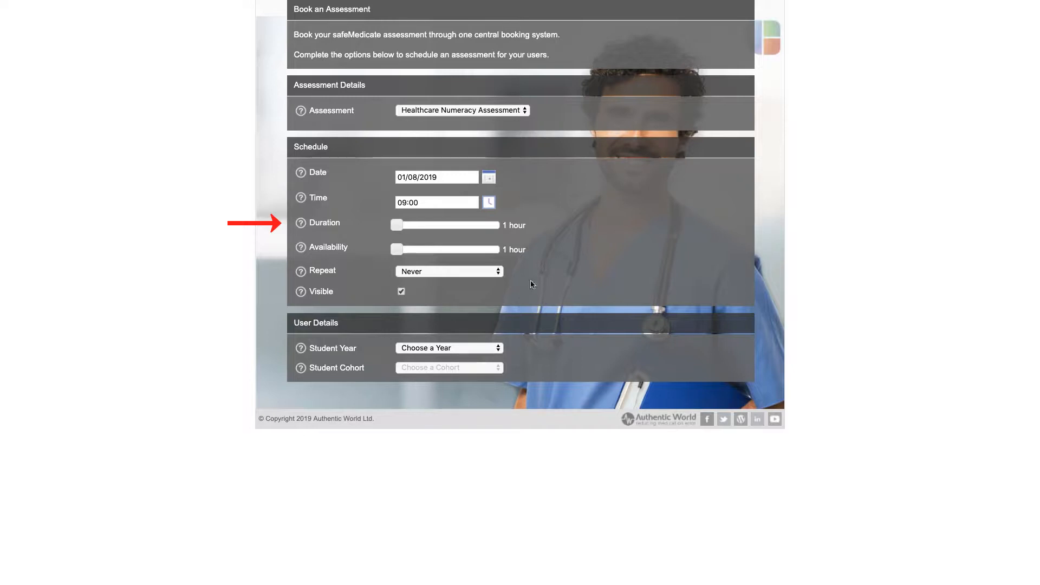
Set the duration slider to 2 hours and the availability slider to 8 hours
drag(400, 224, 428, 226)
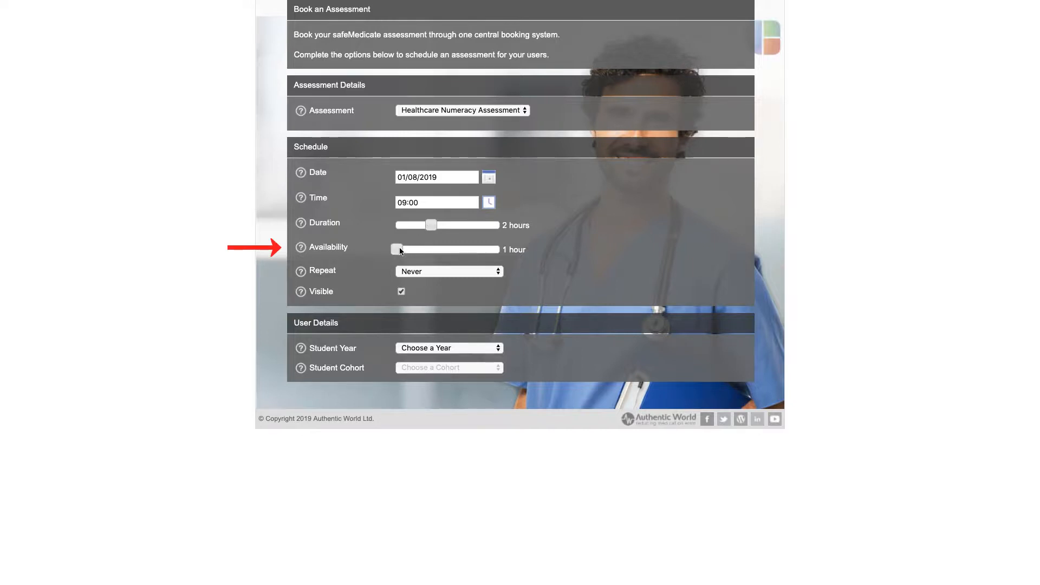
drag(400, 251, 431, 251)
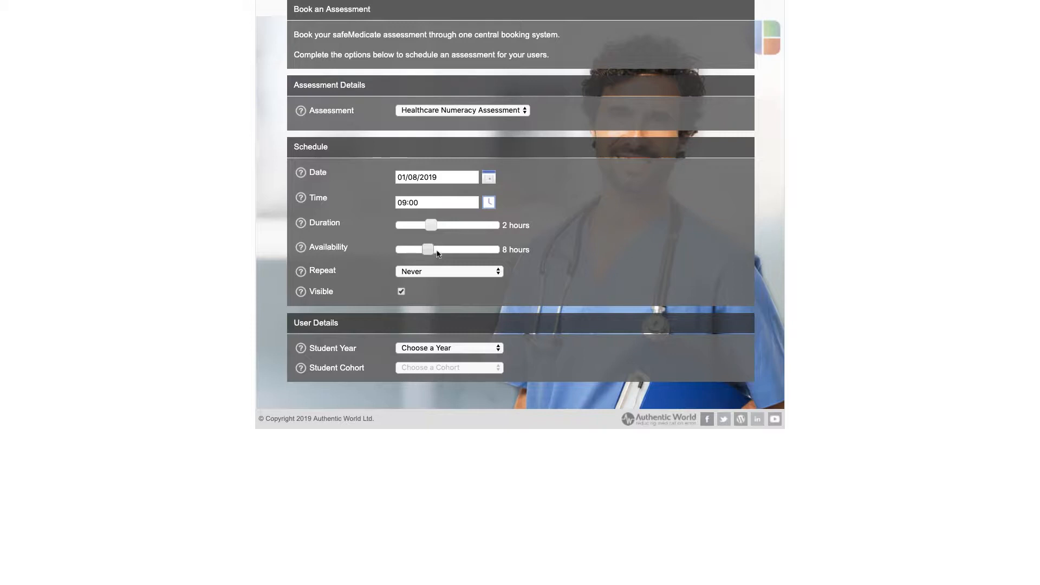
click(498, 274)
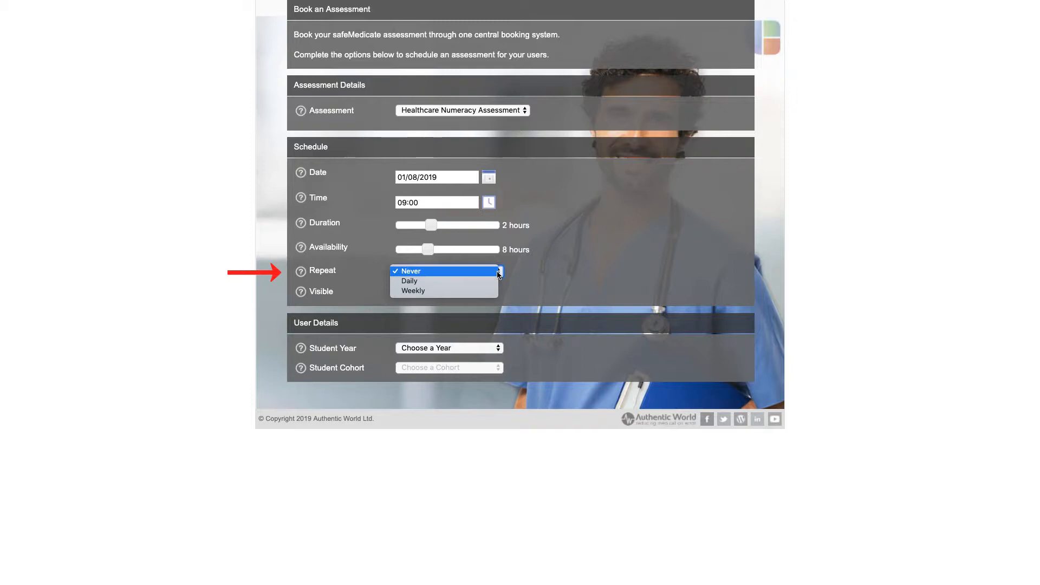
Leave Repeat on Never and bring up the Student Year choices
click(499, 274)
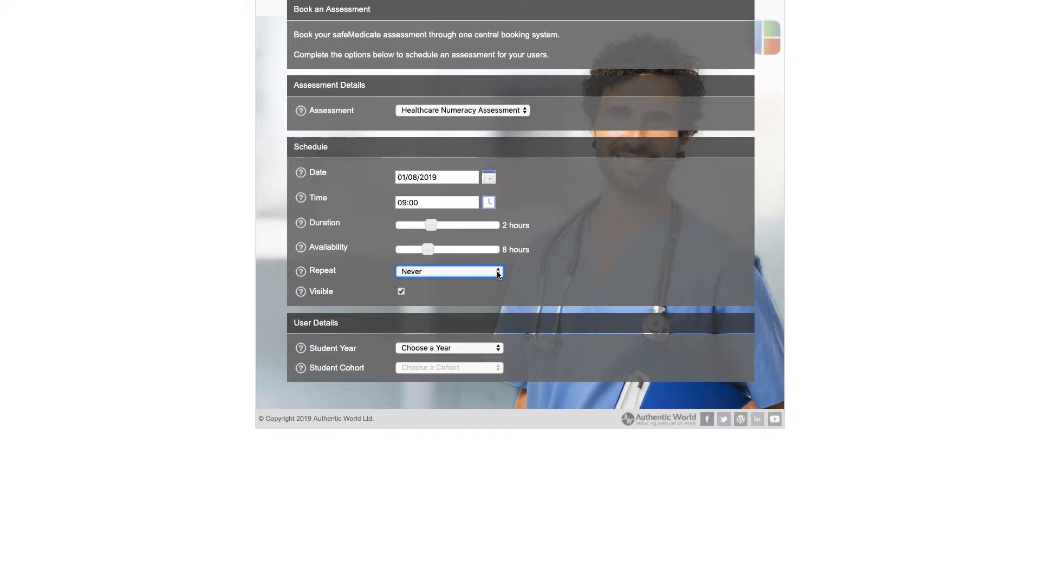
click(495, 349)
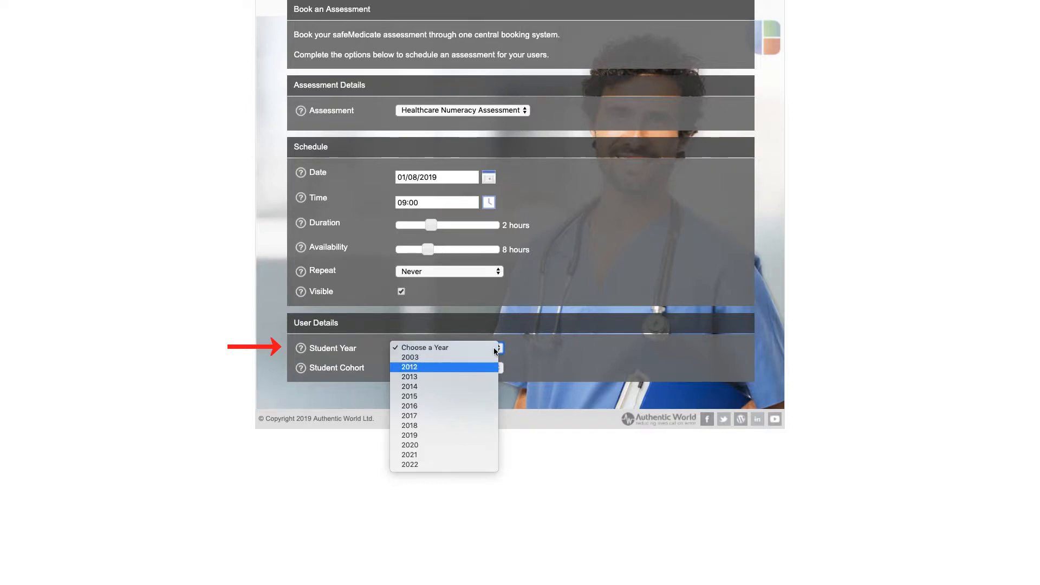
Set student year to 2017 and student cohort to B
click(491, 416)
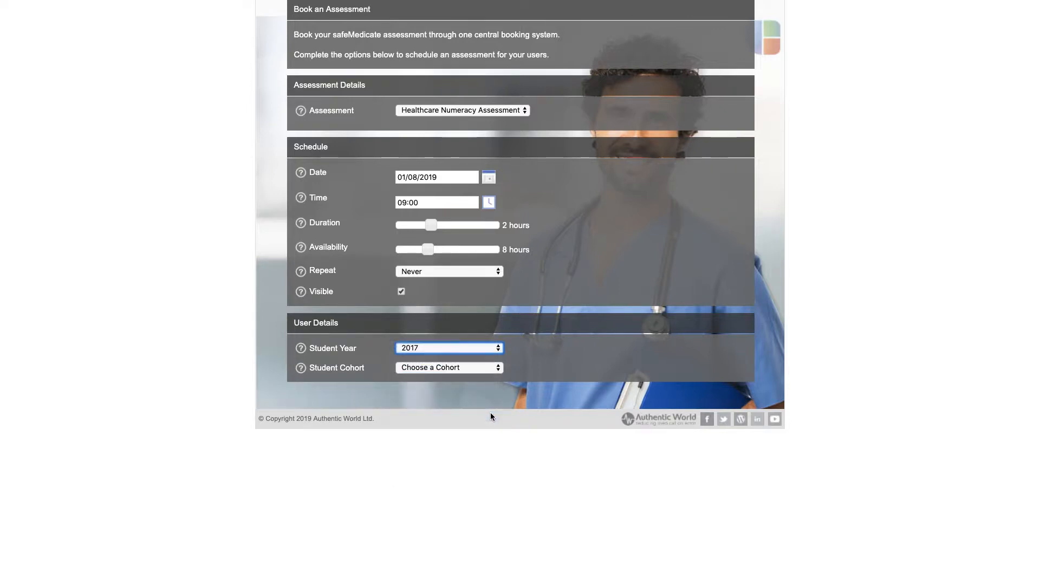
click(489, 368)
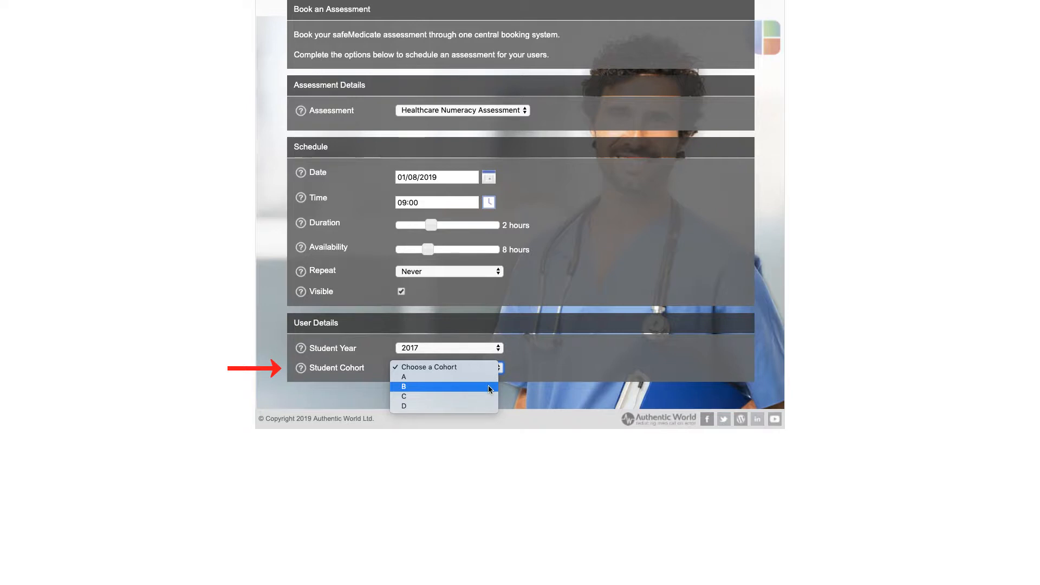
click(488, 386)
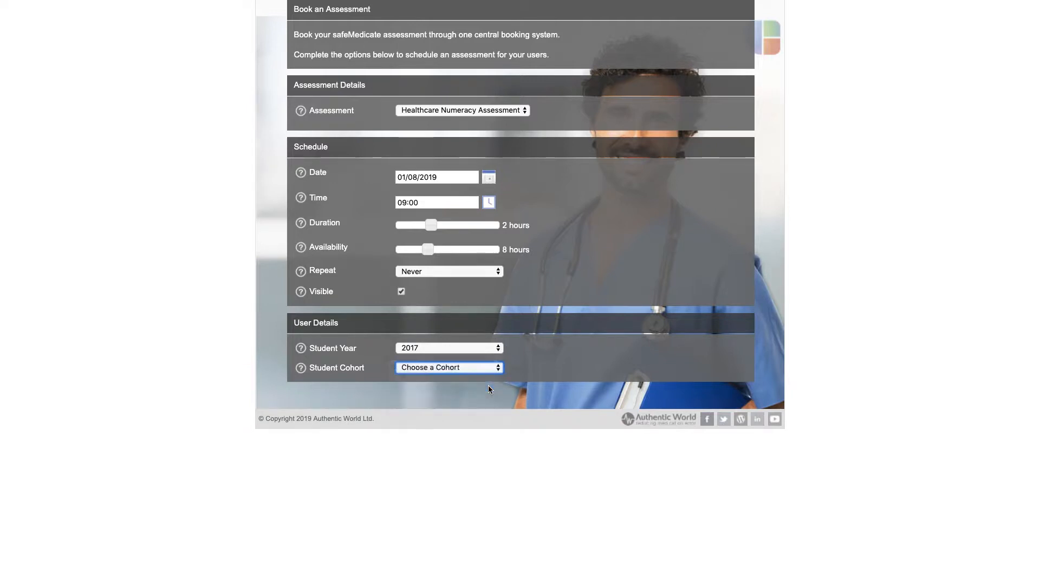
click(490, 387)
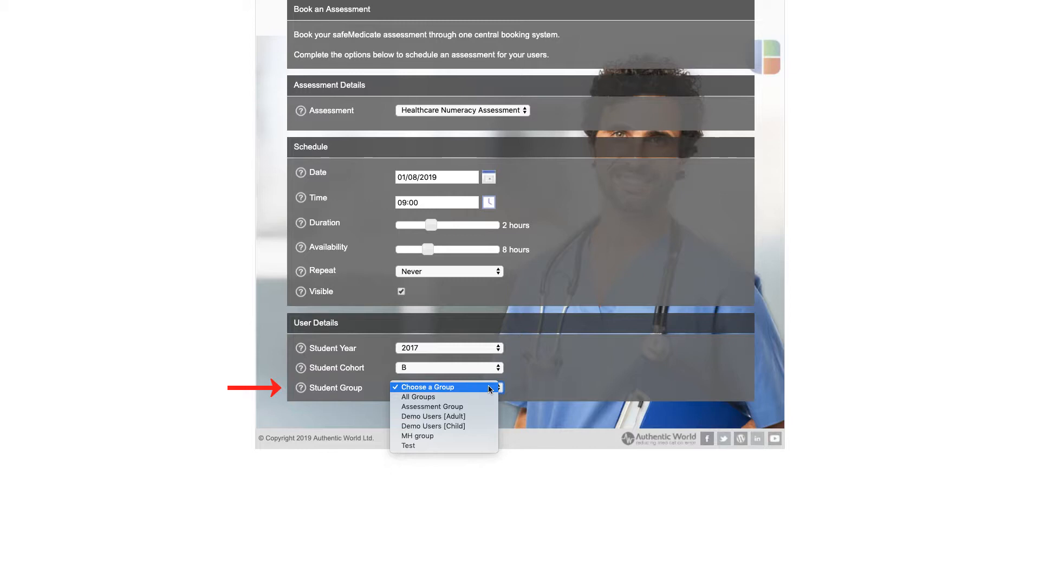
Select Demo Users [Adult] in the Student Group list with the keyboard
key(Down)
key(Down)
key(Down)
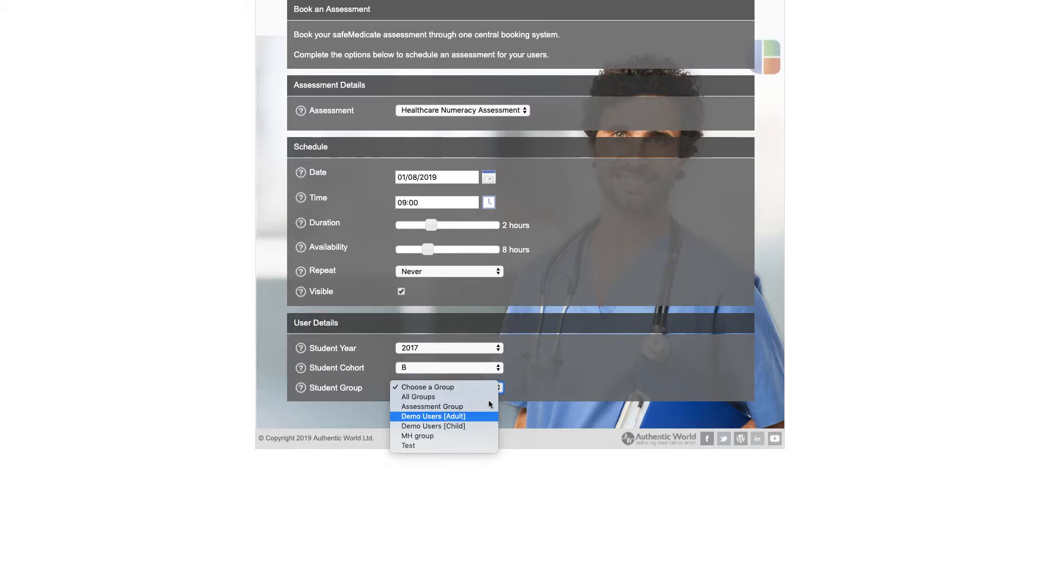
key(Return)
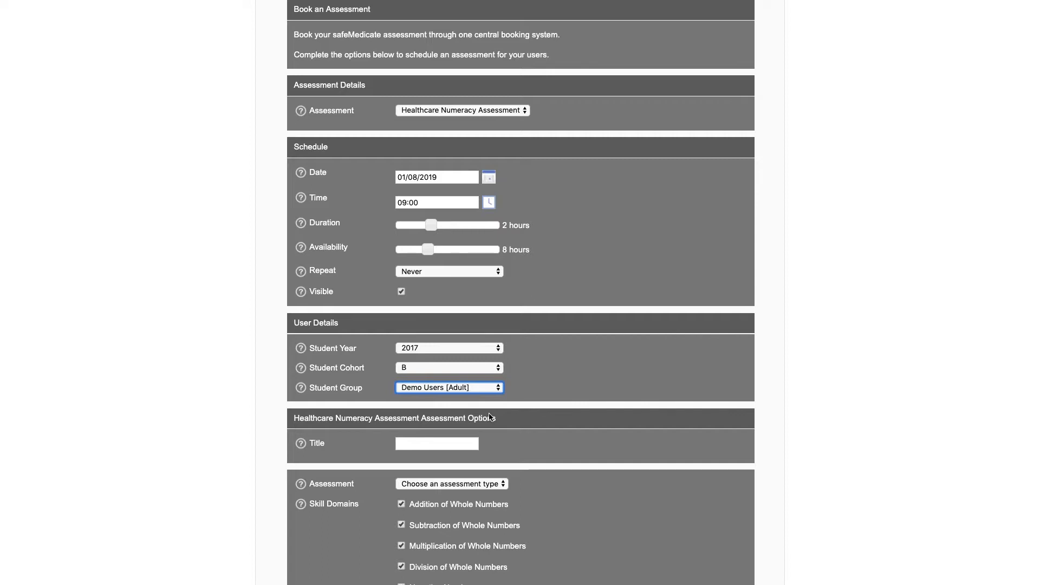
Enter 'HNA Adult Demo' in the assessment options Title field
scroll(488, 417, down, 5)
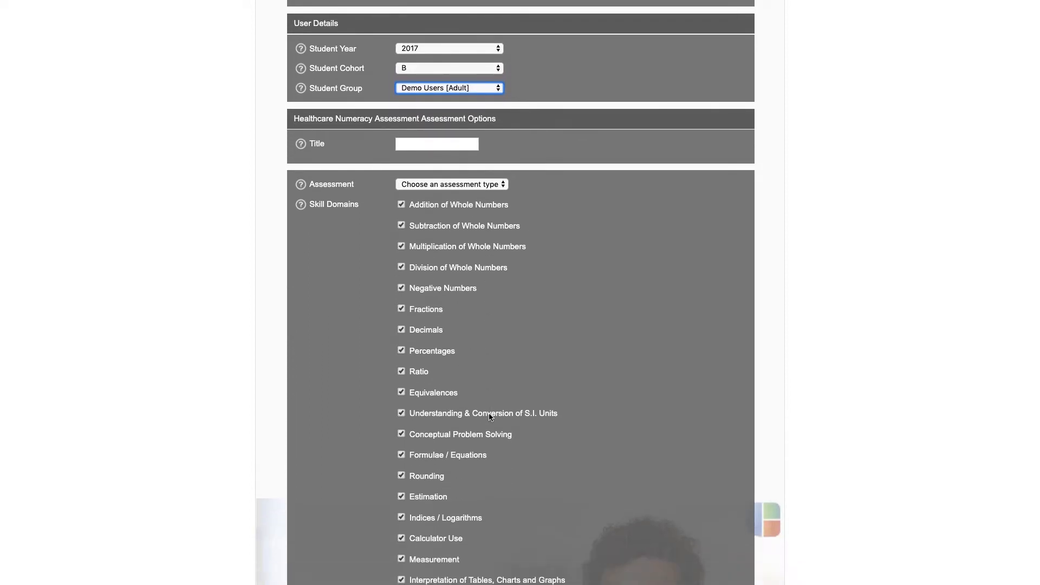
scroll(489, 417, down, 1)
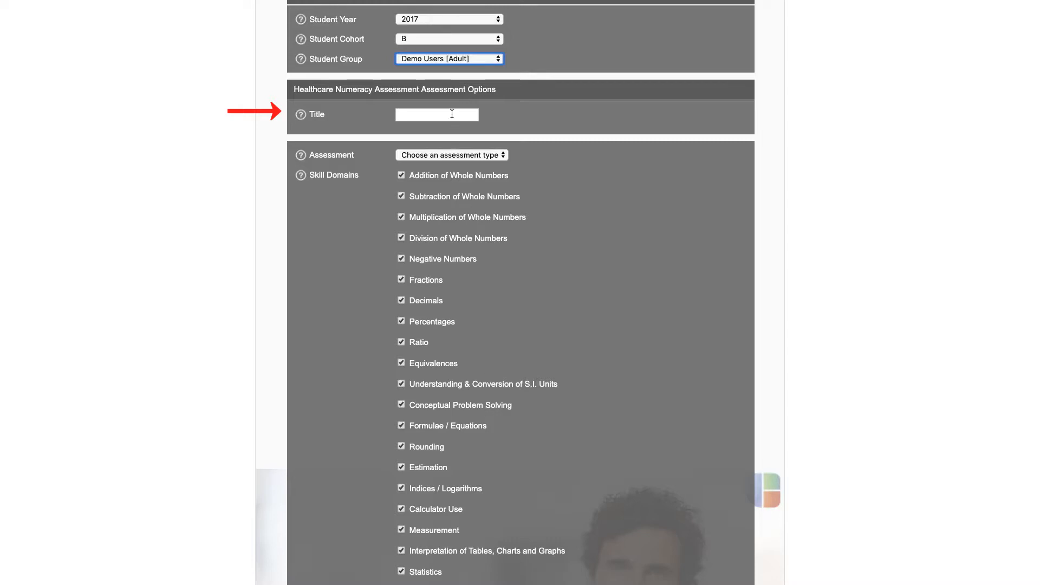
click(451, 114)
text(HNA)
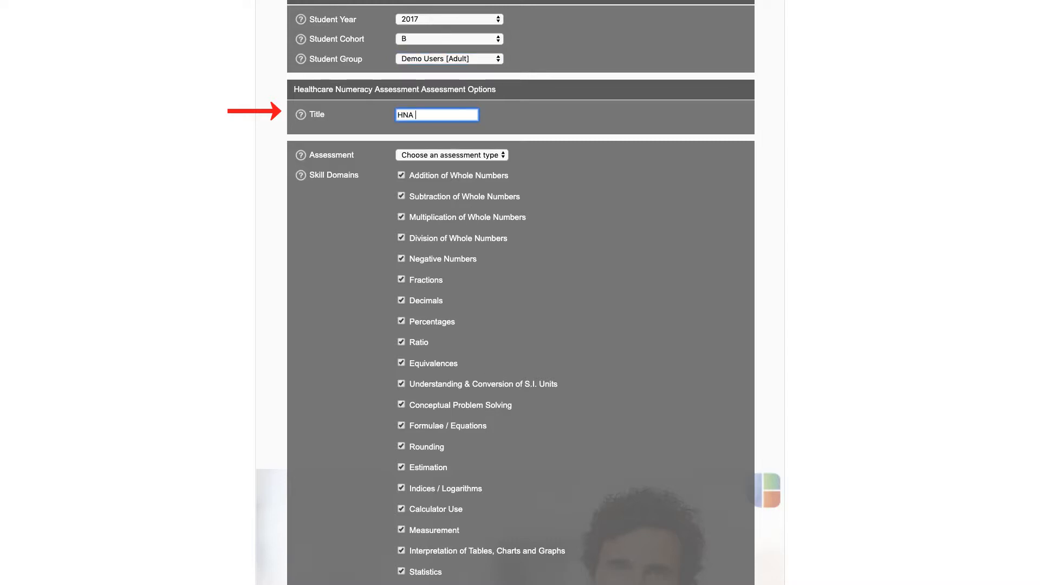
text( Adult Demo)
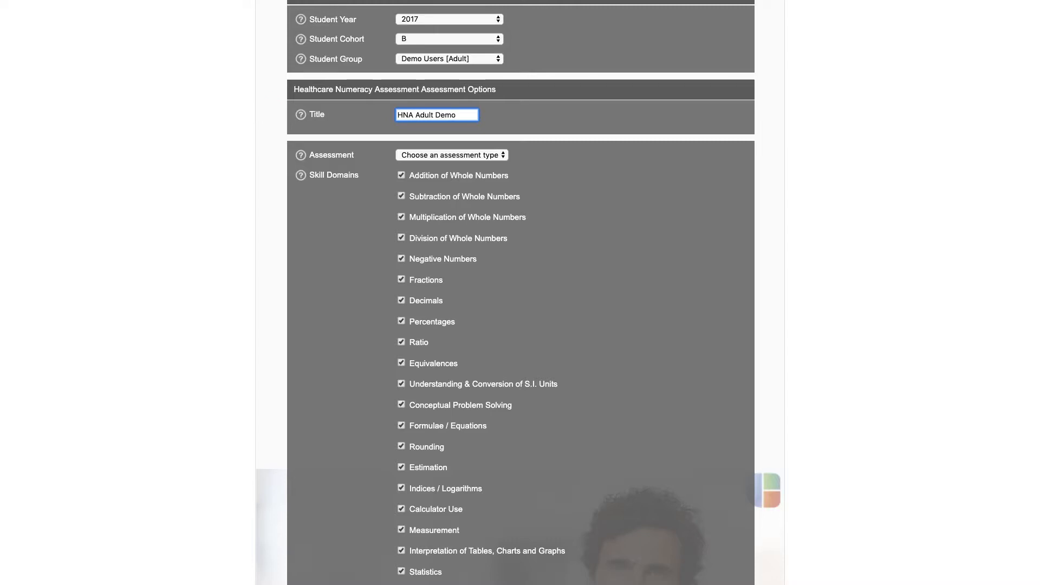
click(530, 150)
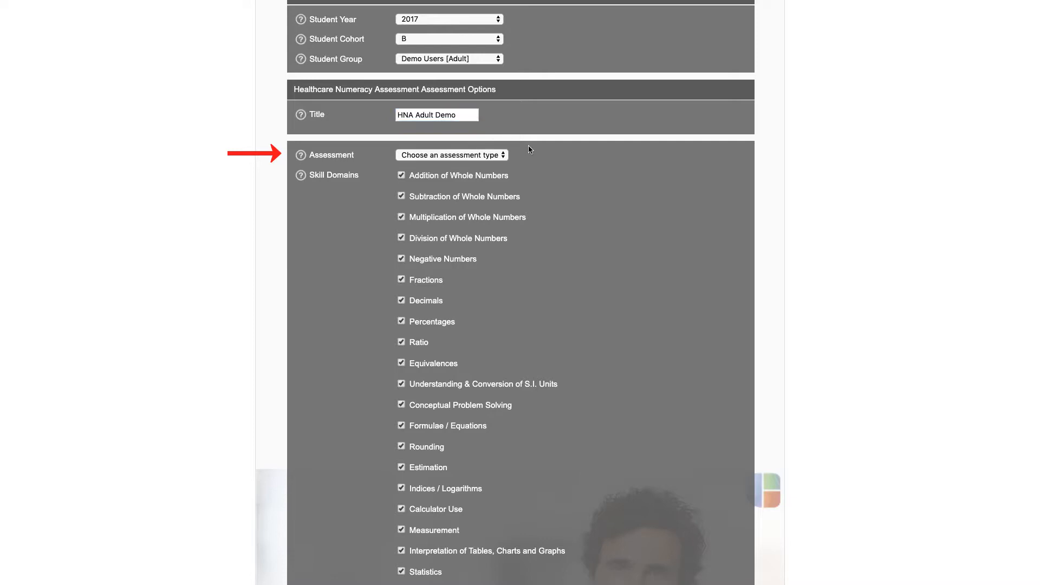
Pick Point of entry from the Assessment type dropdown
click(505, 154)
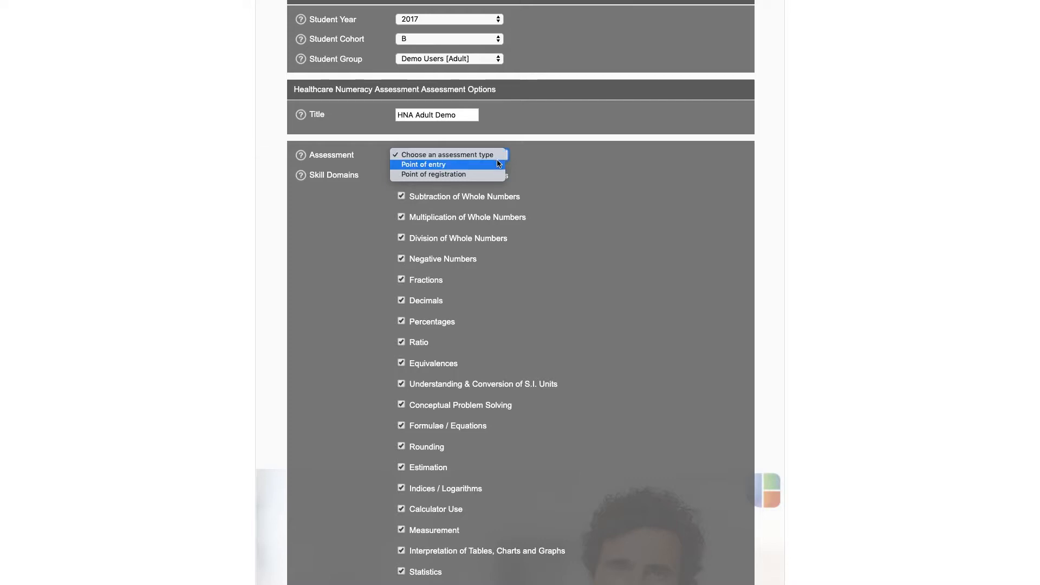
click(499, 163)
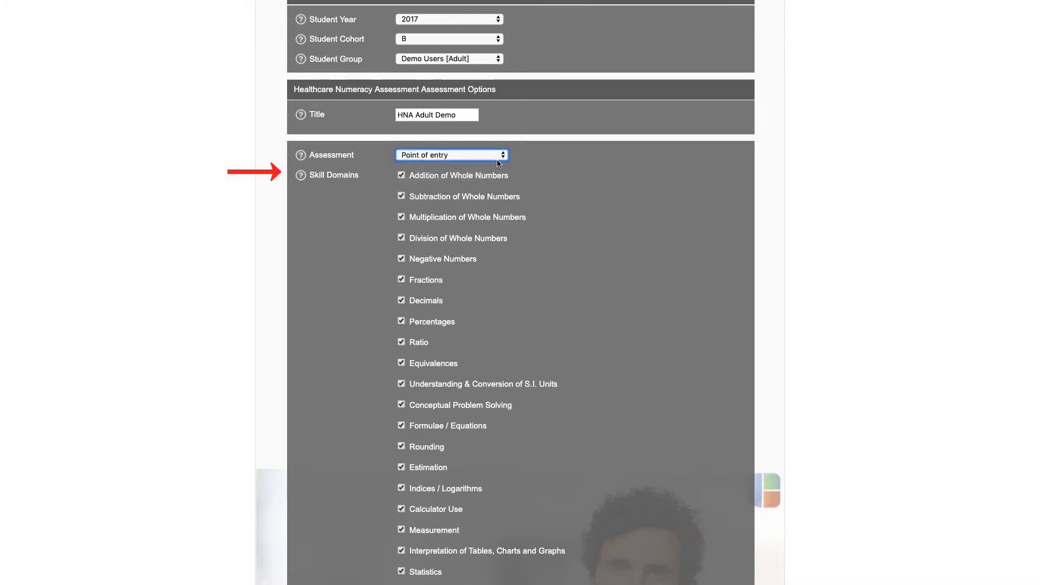
click(524, 163)
scroll(525, 163, down, 3)
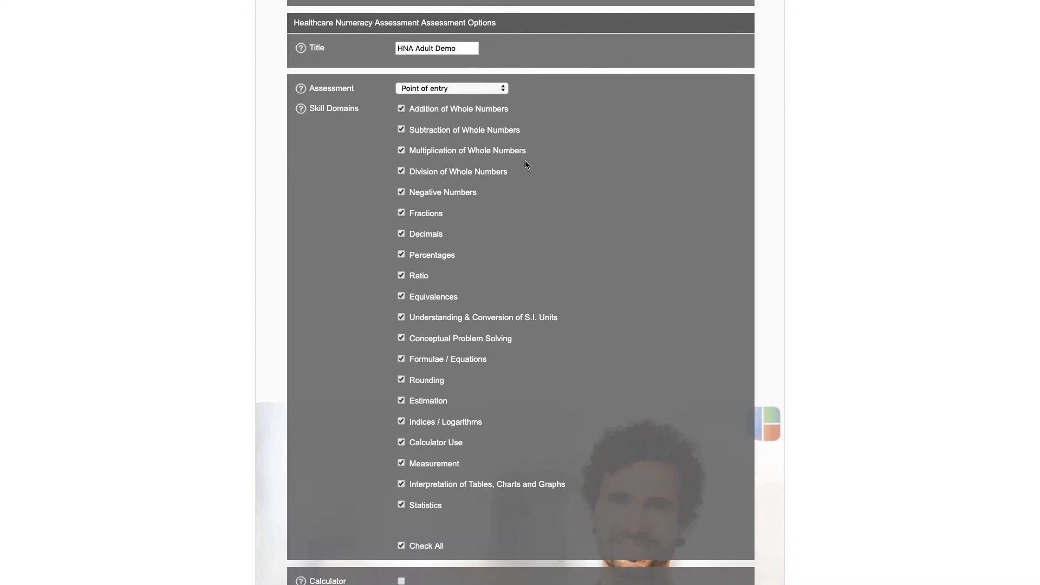
scroll(525, 161, down, 2)
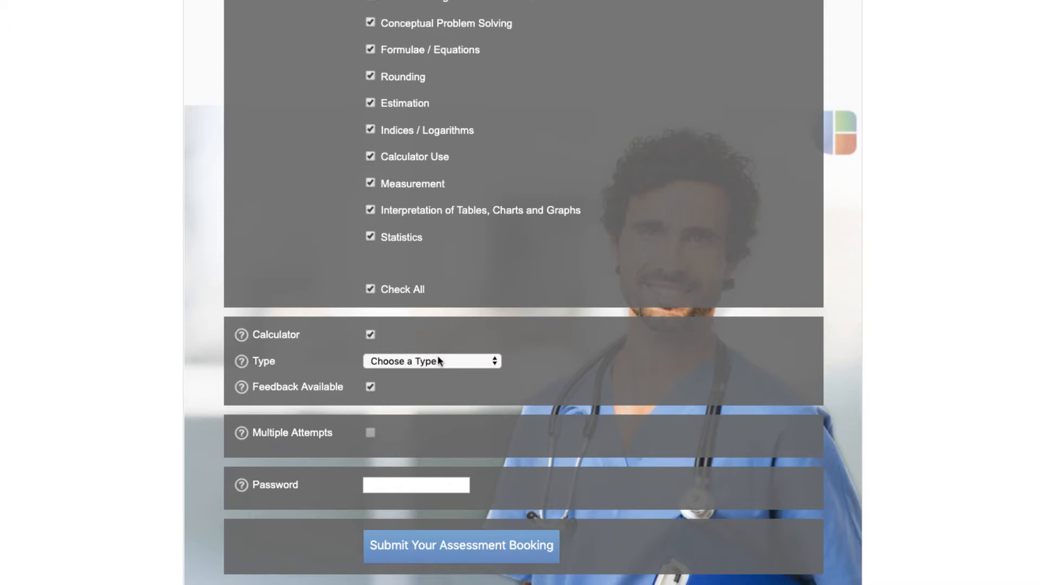
Choose Formative in the Type dropdown
click(459, 367)
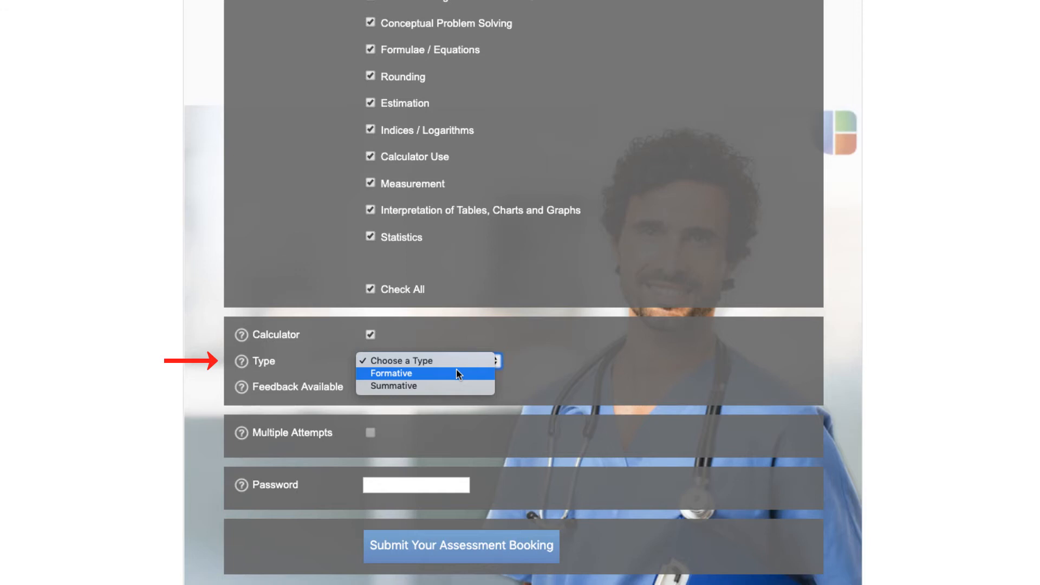
click(456, 372)
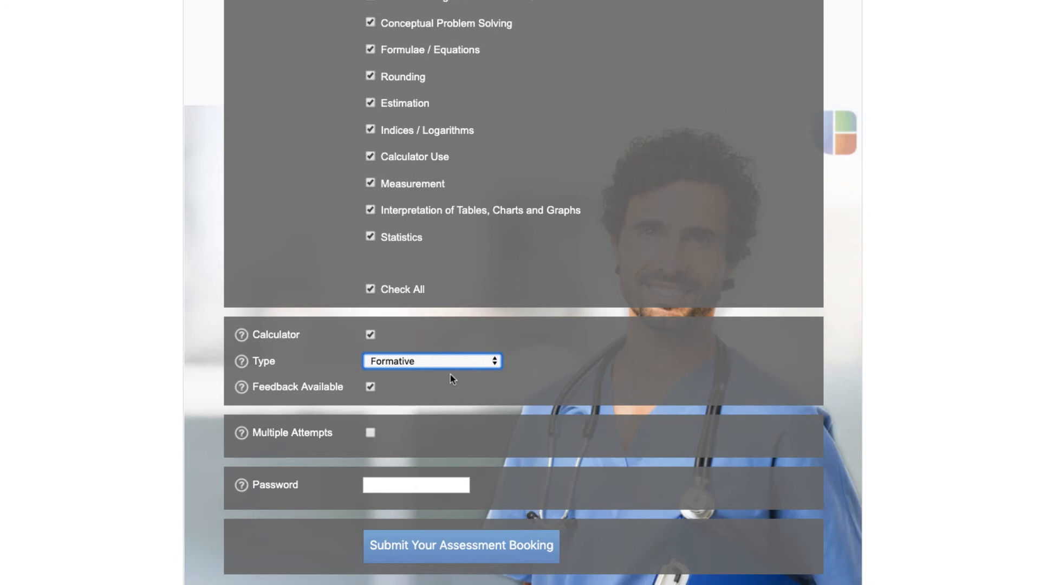
Enable multiple attempts, change the attempt count from 1 to 3, and enter an access password
click(370, 432)
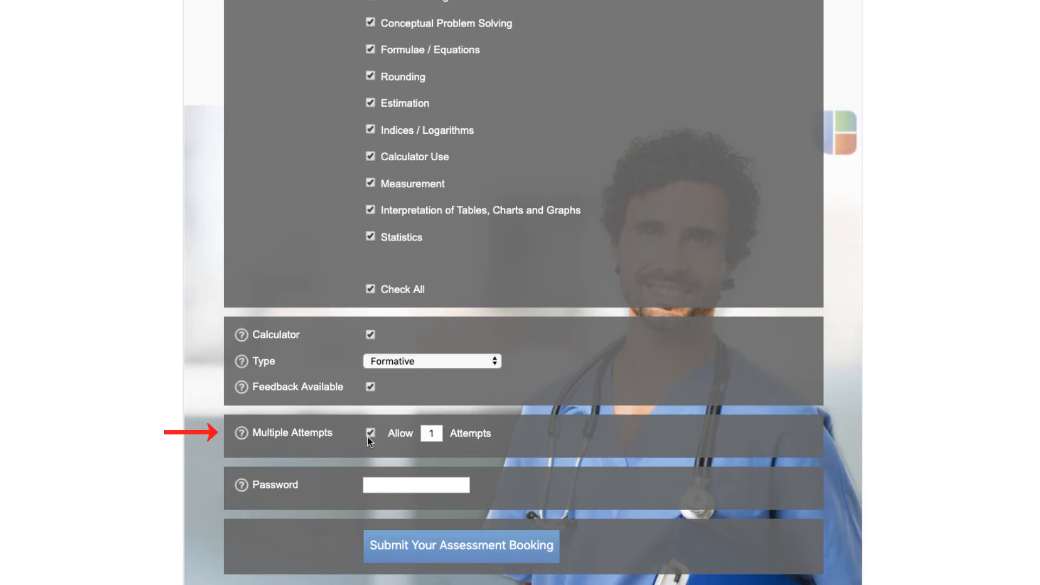
click(433, 433)
double_click(433, 433)
key(BackSpace)
text(3)
click(422, 486)
text(test)
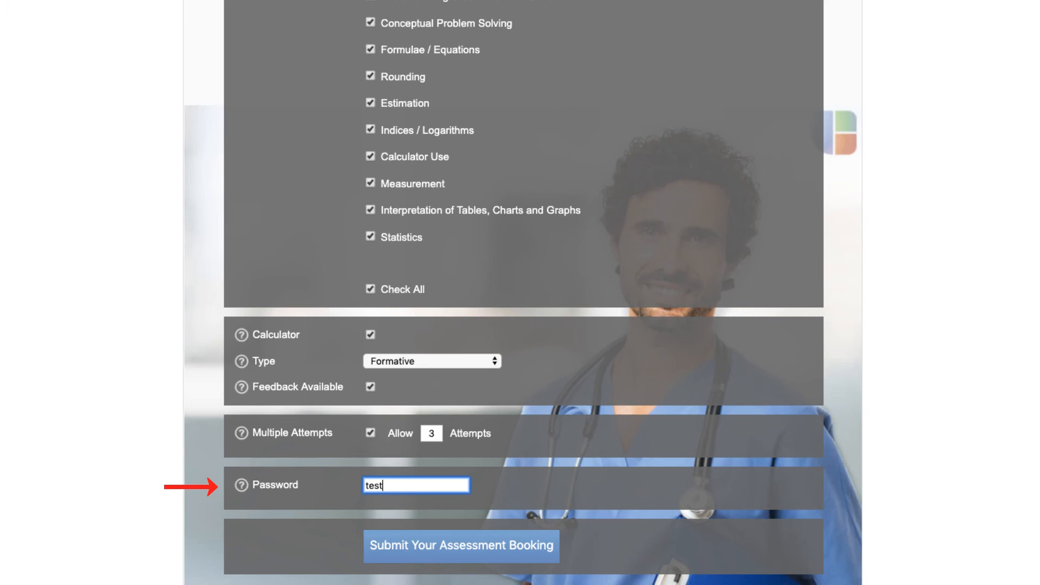
Submit the HNA Adult Demo assessment booking and dismiss the confirmation with Done
click(523, 545)
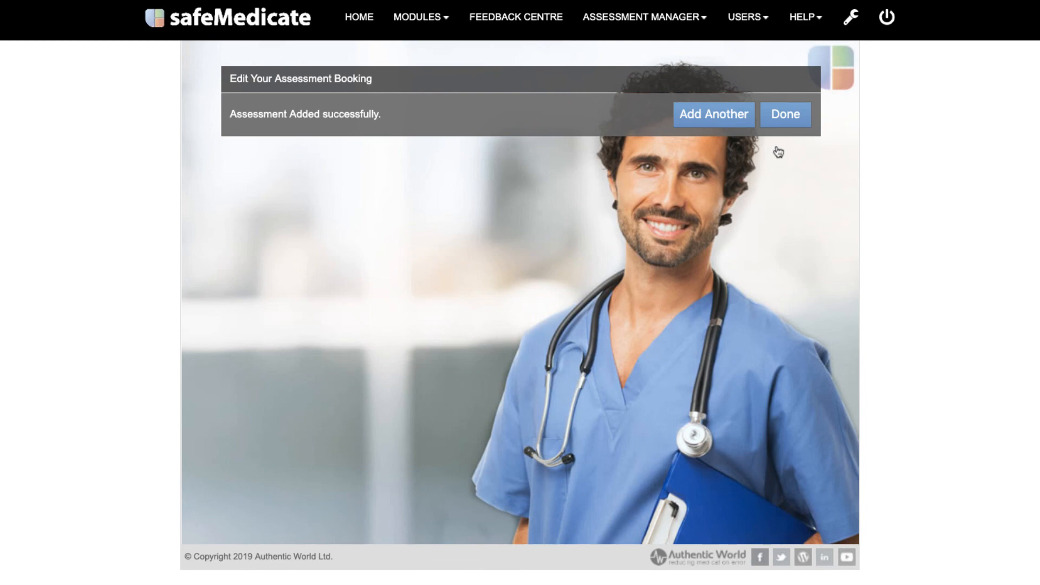
click(785, 121)
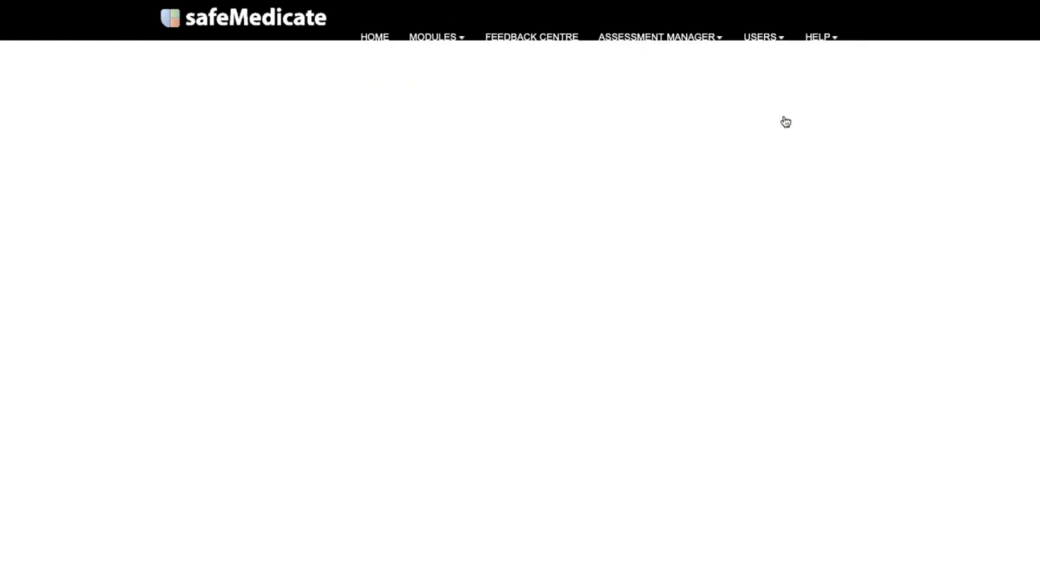